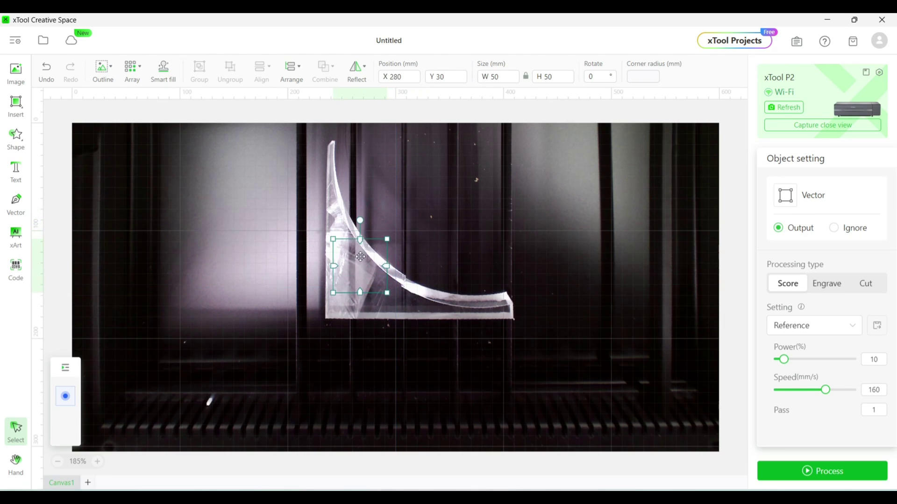
Step: Zoom in and take a close-up camera capture of the area around the curved acrylic corner
{"action": "scroll", "coordinate": [355, 292], "scroll_direction": "up", "scroll_amount": 5}
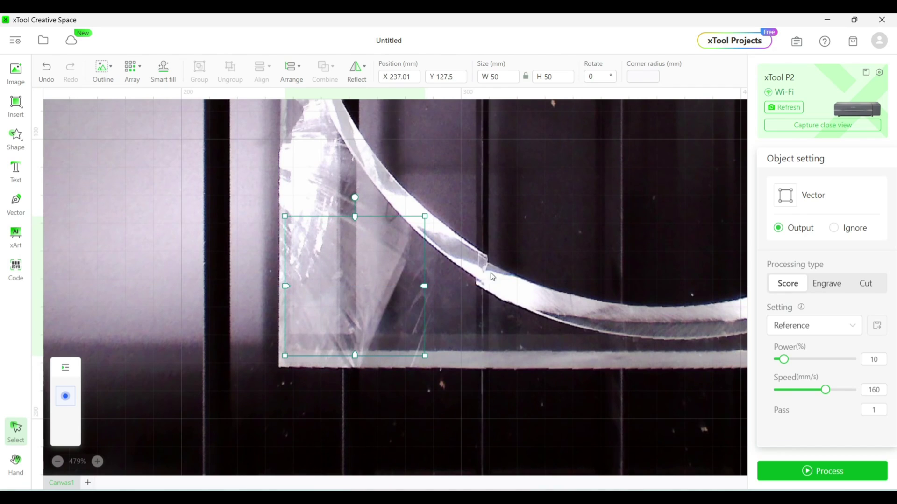
{"action": "left_click", "coordinate": [530, 223]}
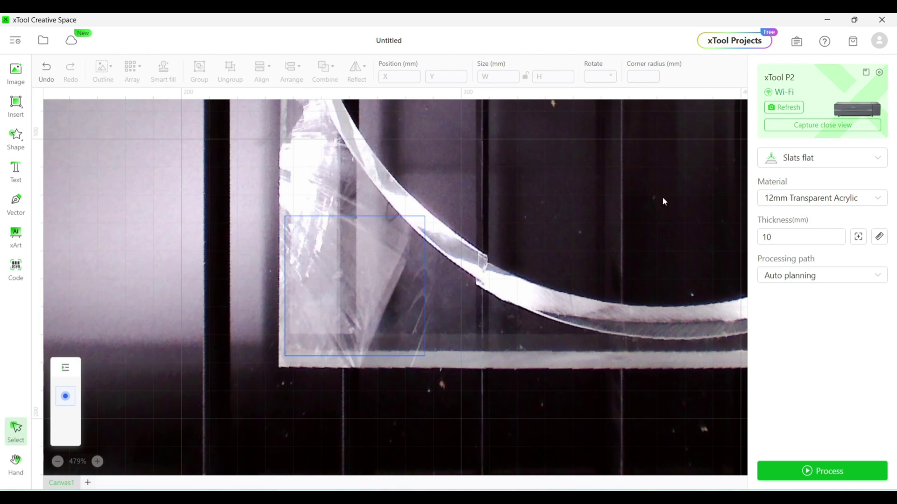
{"action": "left_click", "coordinate": [831, 126]}
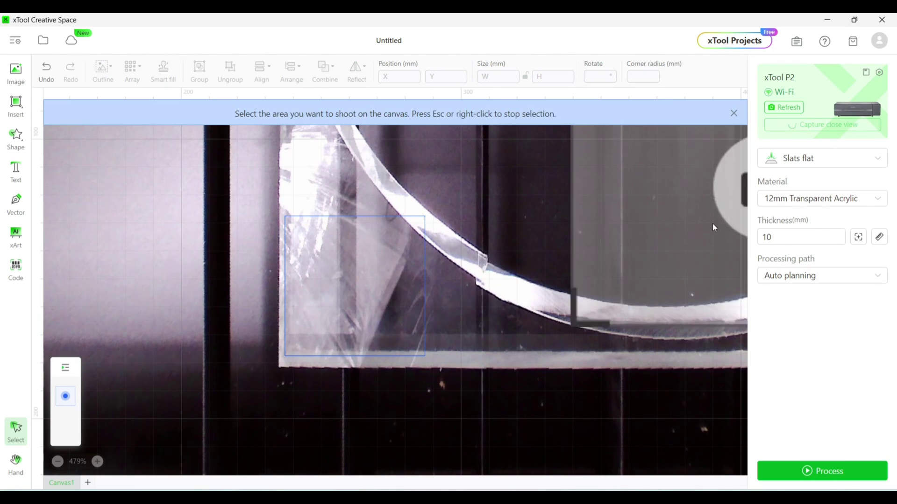
{"action": "left_click", "coordinate": [352, 291]}
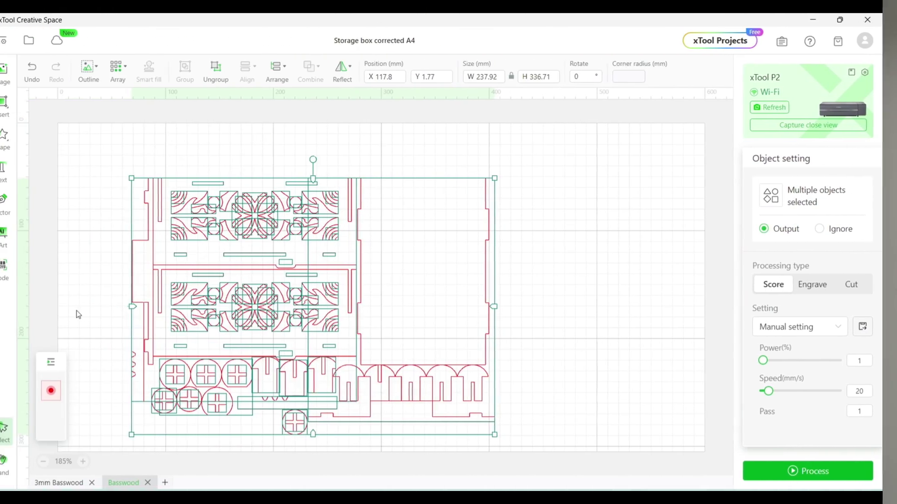
Step: On the 3mm Basswood canvas, change the material to 3mm White acrylic (3 mm thickness)
{"action": "left_click_drag", "start_coordinate": [303, 356], "coordinate": [253, 357]}
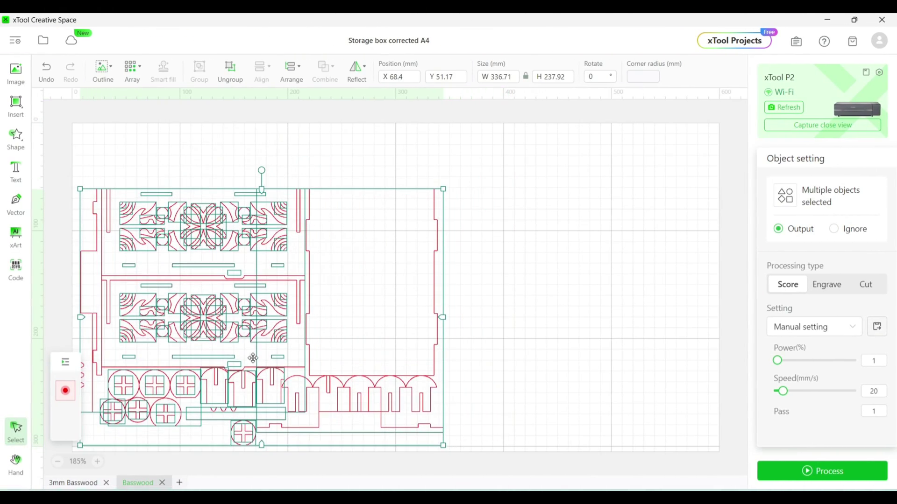
{"action": "left_click", "coordinate": [88, 484]}
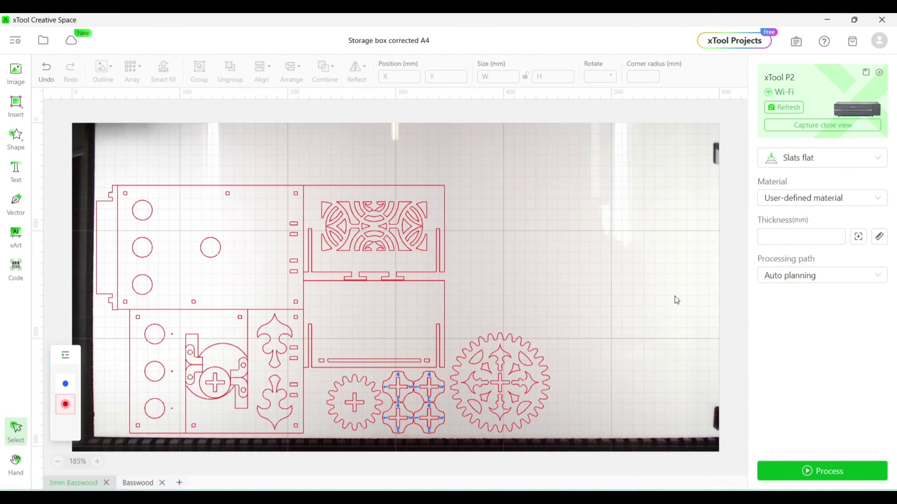
{"action": "left_click", "coordinate": [820, 201]}
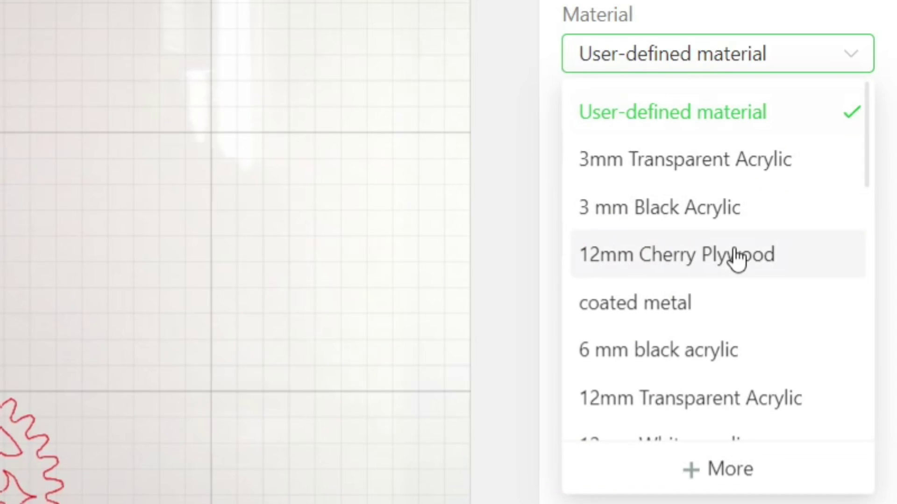
{"action": "scroll", "coordinate": [828, 290], "scroll_direction": "down", "scroll_amount": 4}
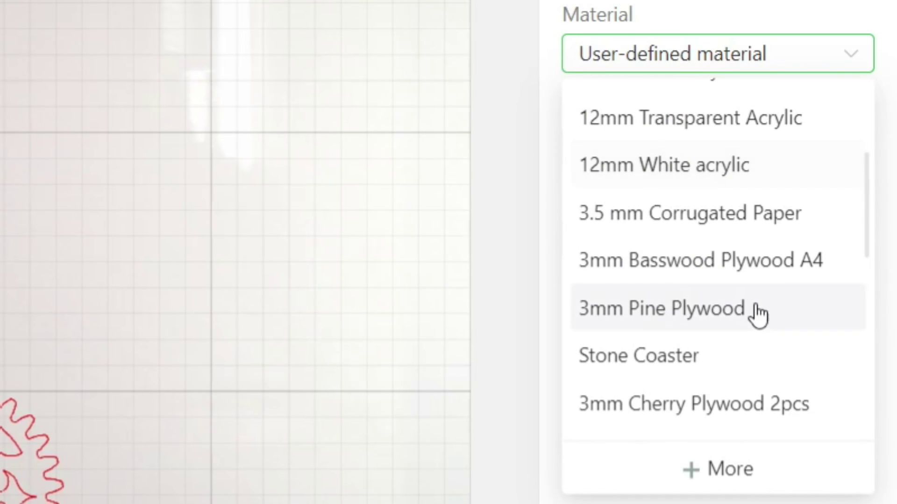
{"action": "scroll", "coordinate": [774, 306], "scroll_direction": "down", "scroll_amount": 3}
{"action": "scroll", "coordinate": [771, 284], "scroll_direction": "down", "scroll_amount": 9}
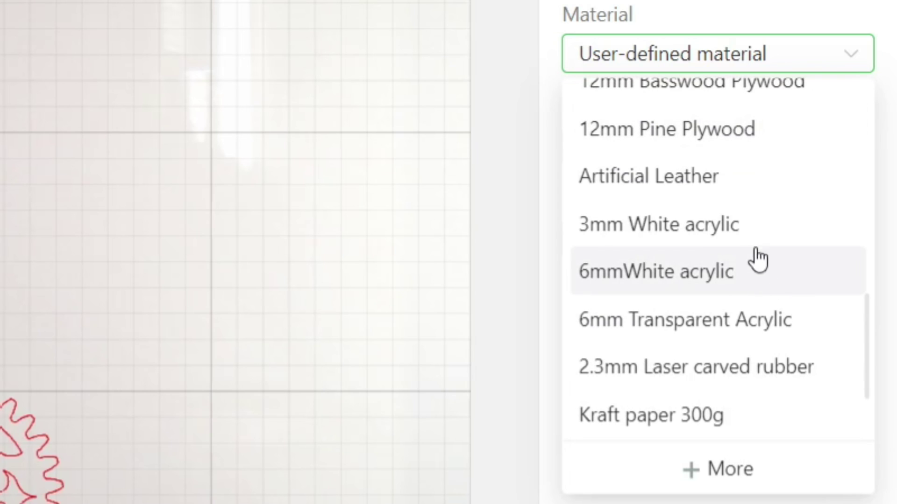
{"action": "left_click", "coordinate": [690, 241]}
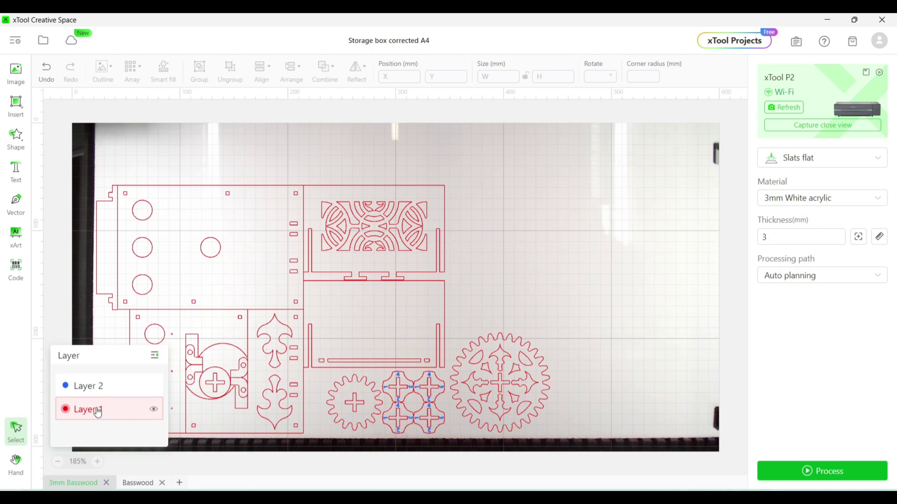
Step: Set the Layer 1 design's power to 5% and send the job to the machine
{"action": "left_click", "coordinate": [97, 411]}
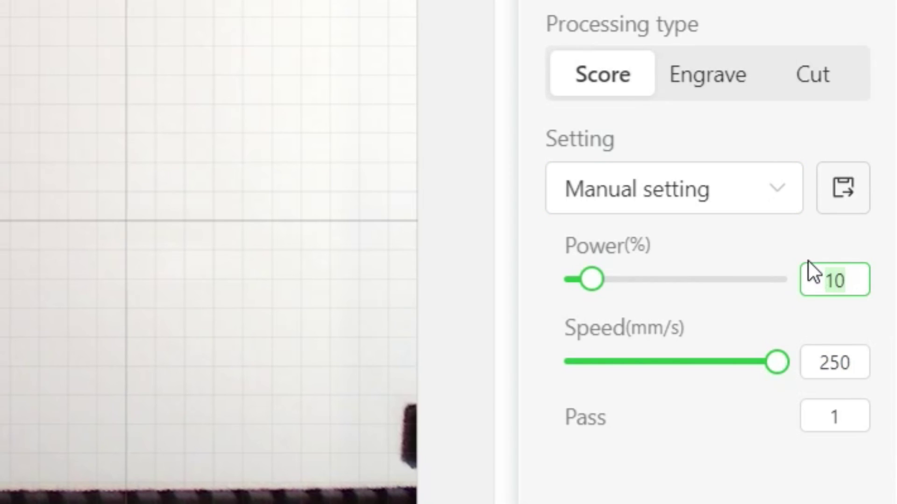
{"action": "type", "text": "5"}
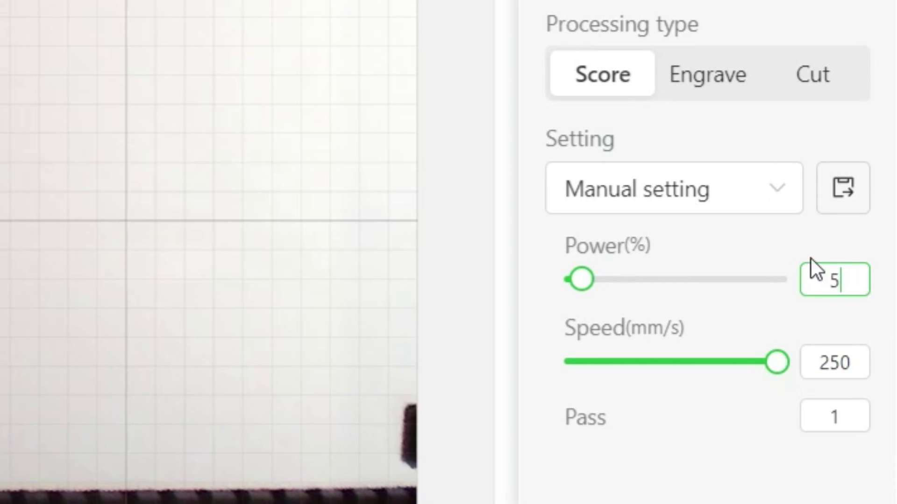
{"action": "left_click", "coordinate": [278, 376]}
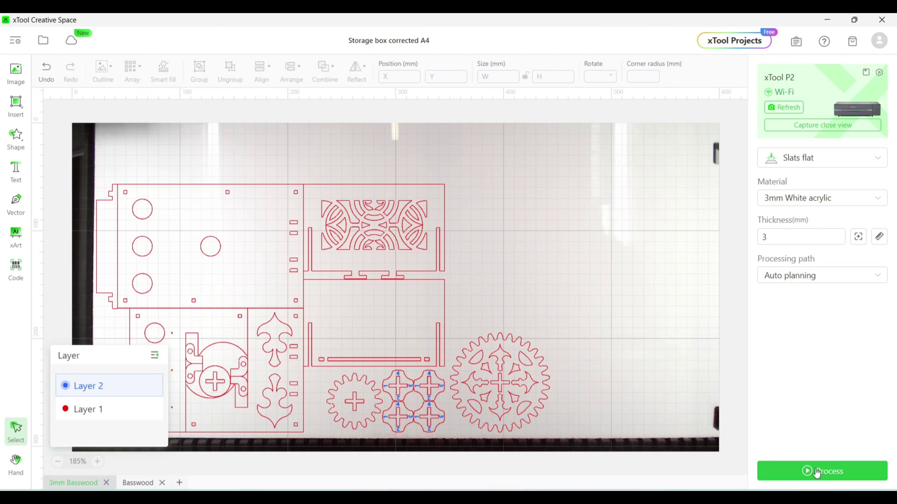
{"action": "left_click", "coordinate": [817, 472]}
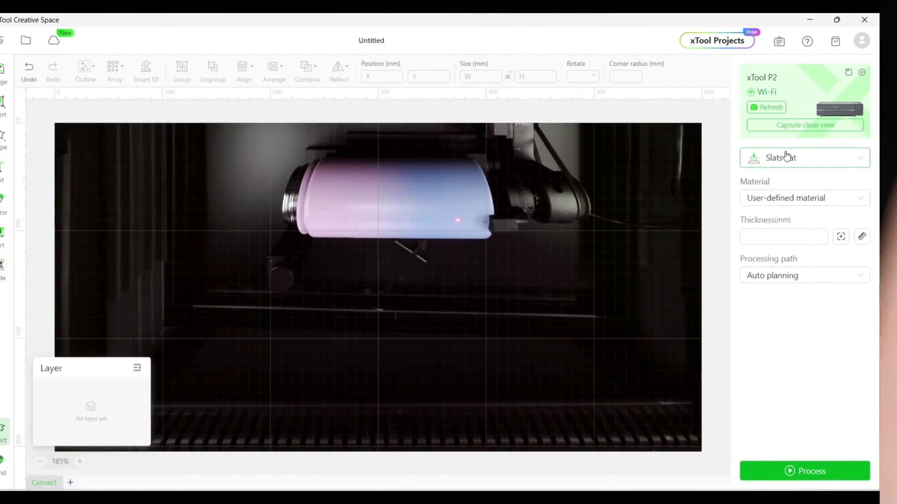
Step: Change the processing mode from Slats flat to Laser cylindrical
{"action": "left_click", "coordinate": [787, 156]}
{"action": "left_click", "coordinate": [805, 207]}
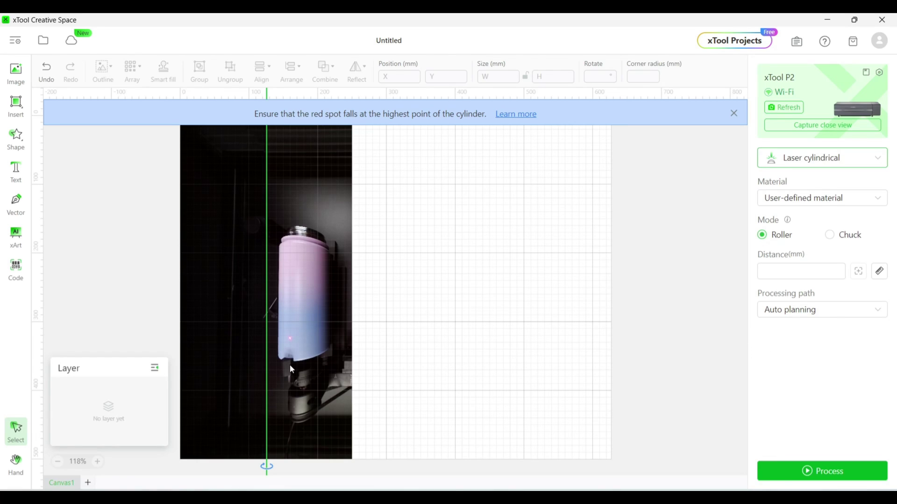
Step: Take a close-up capture of the cylinder and drag the green guide line to its centre
{"action": "scroll", "coordinate": [290, 364], "scroll_direction": "up", "scroll_amount": 5}
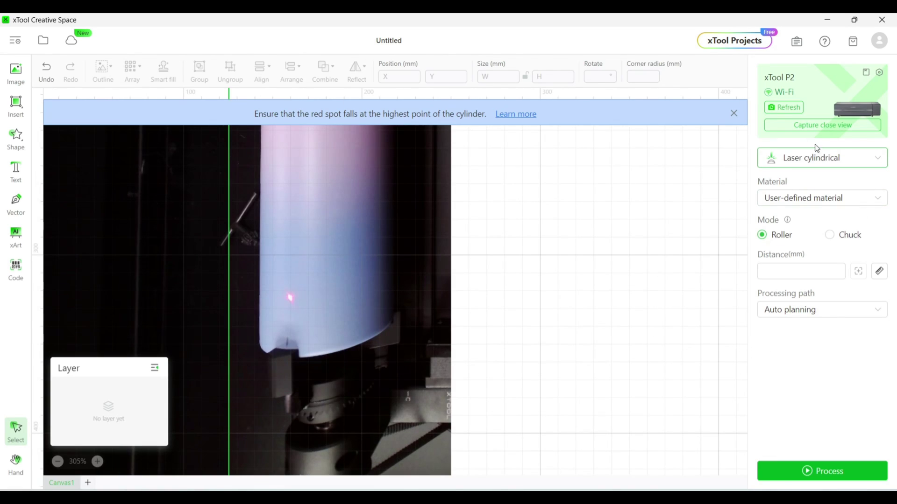
{"action": "left_click", "coordinate": [815, 132]}
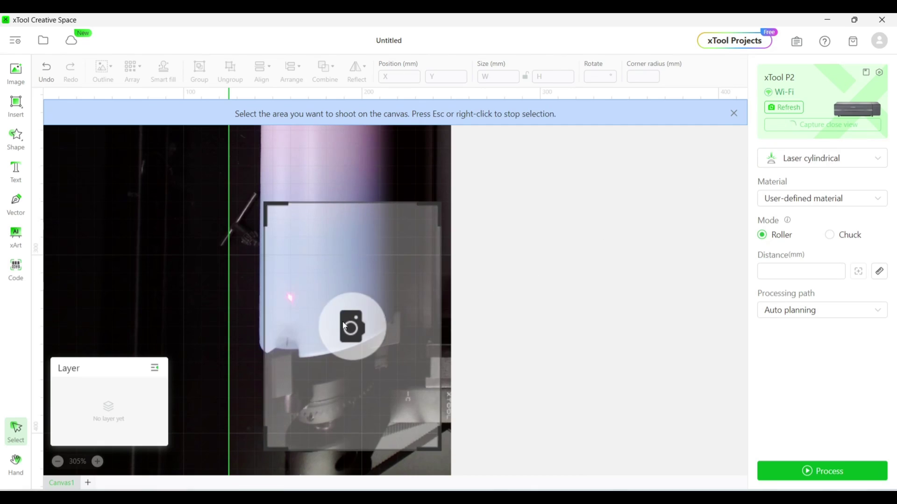
{"action": "left_click", "coordinate": [300, 334]}
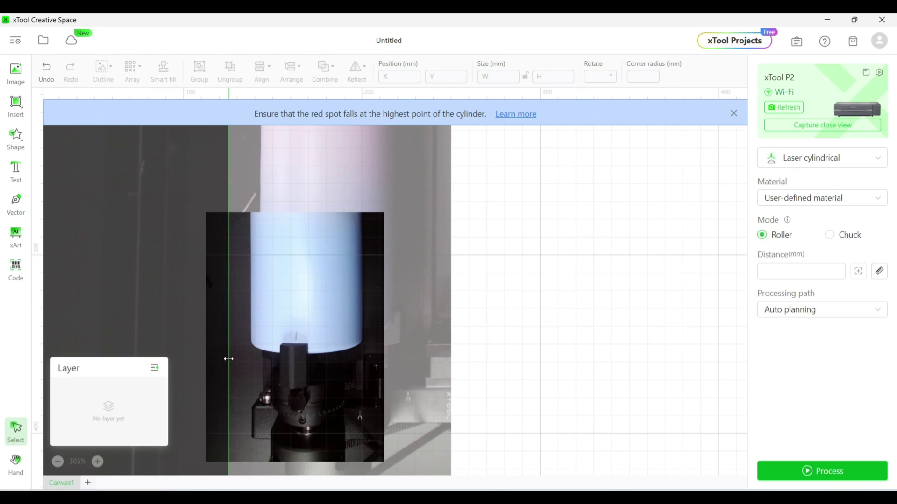
{"action": "left_click_drag", "start_coordinate": [235, 363], "coordinate": [285, 359]}
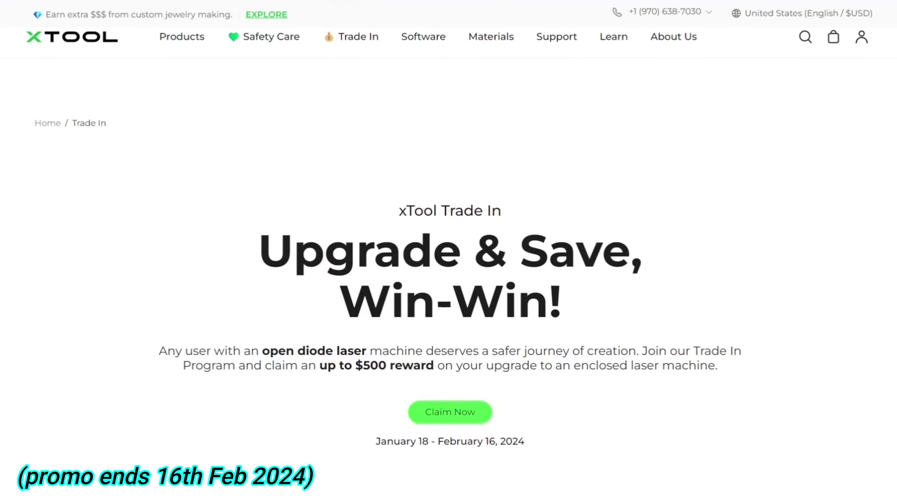
Step: Scroll the Trade In page down to the 'What products can I trade in' section
{"action": "scroll", "coordinate": [448, 252], "scroll_direction": "down", "scroll_amount": 12}
{"action": "scroll", "coordinate": [448, 252], "scroll_direction": "down", "scroll_amount": 8}
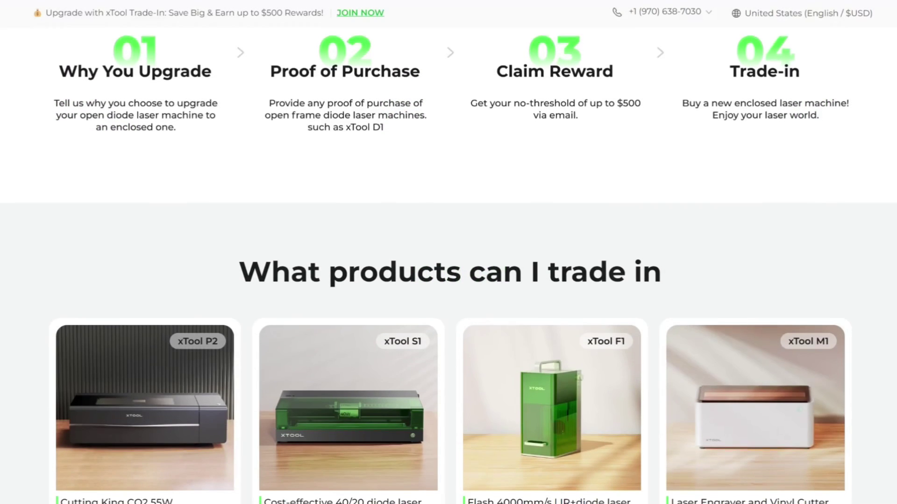
{"action": "scroll", "coordinate": [448, 252], "scroll_direction": "down", "scroll_amount": 4}
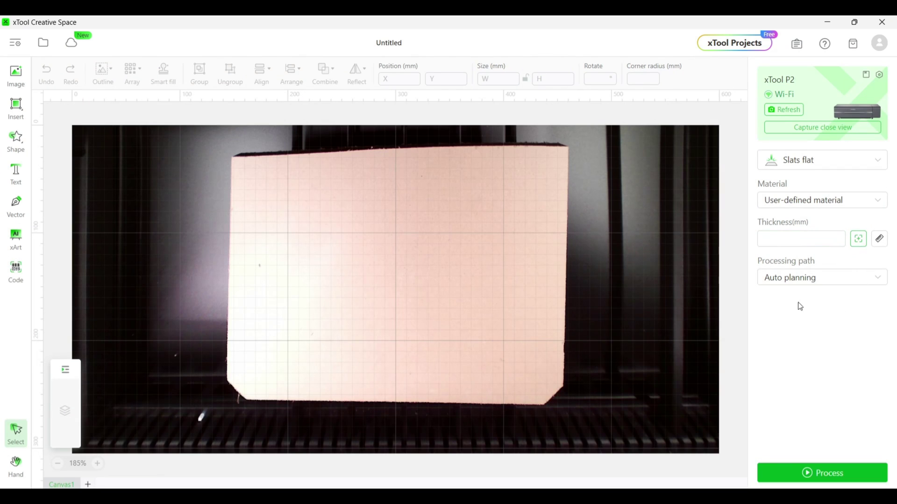
Step: Measure the board's thickness in Slats flat mode by picking the board area on the canvas
{"action": "left_click", "coordinate": [859, 239]}
{"action": "left_click", "coordinate": [402, 274]}
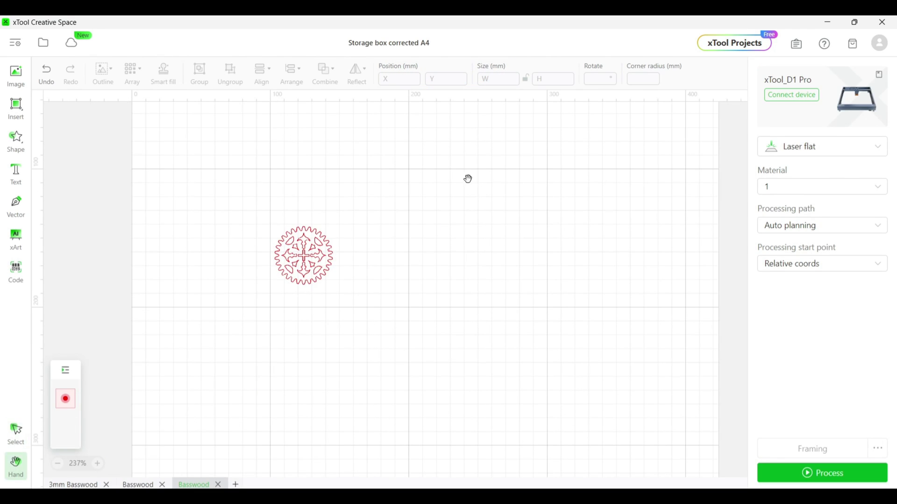
Step: Group the gear mandala parts and move the group to the page's top-left corner
{"action": "left_click_drag", "start_coordinate": [468, 179], "coordinate": [467, 290]}
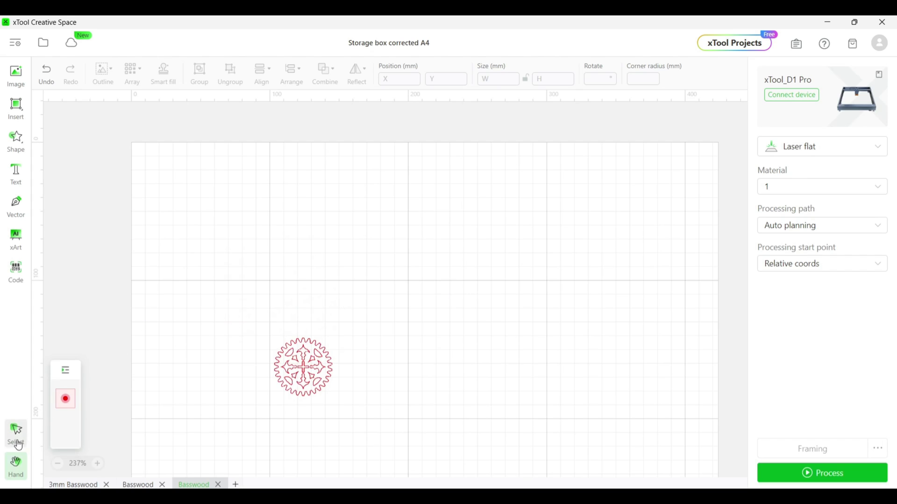
{"action": "left_click_drag", "start_coordinate": [352, 338], "coordinate": [300, 405]}
{"action": "right_click", "coordinate": [302, 370]}
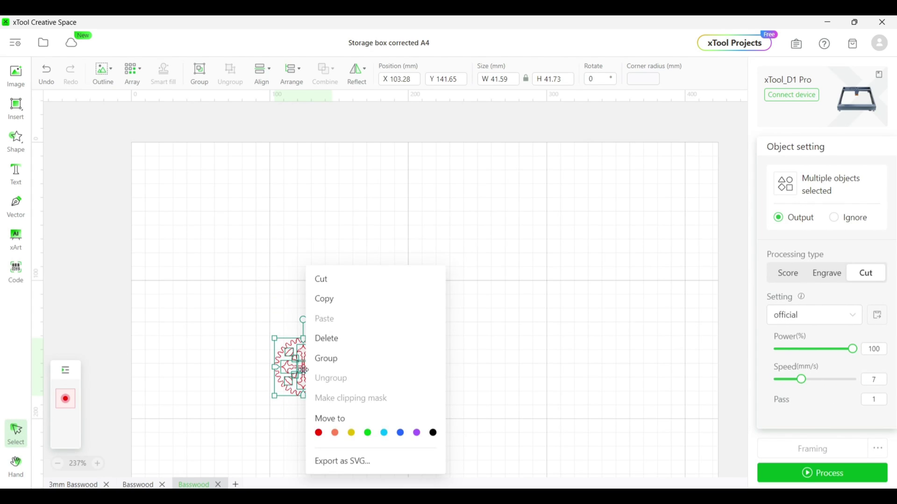
{"action": "left_click", "coordinate": [336, 360]}
{"action": "left_click_drag", "start_coordinate": [316, 370], "coordinate": [249, 236]}
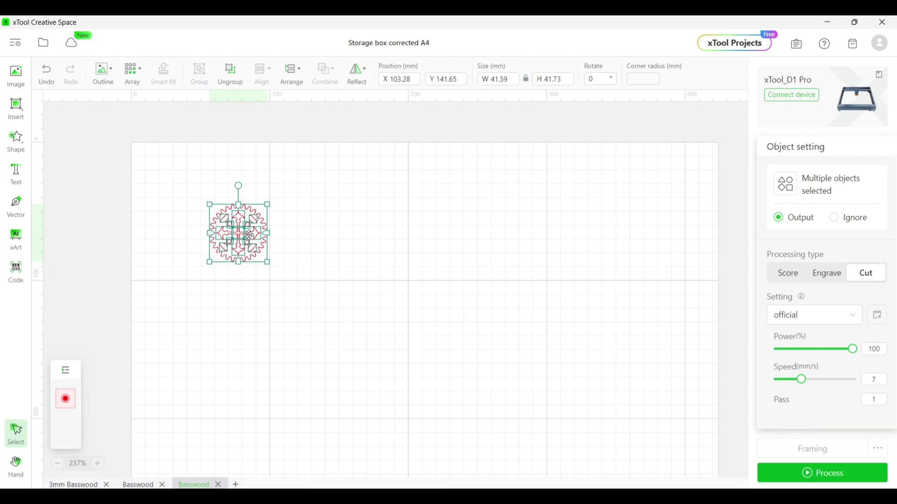
{"action": "left_click_drag", "start_coordinate": [200, 204], "coordinate": [178, 183]}
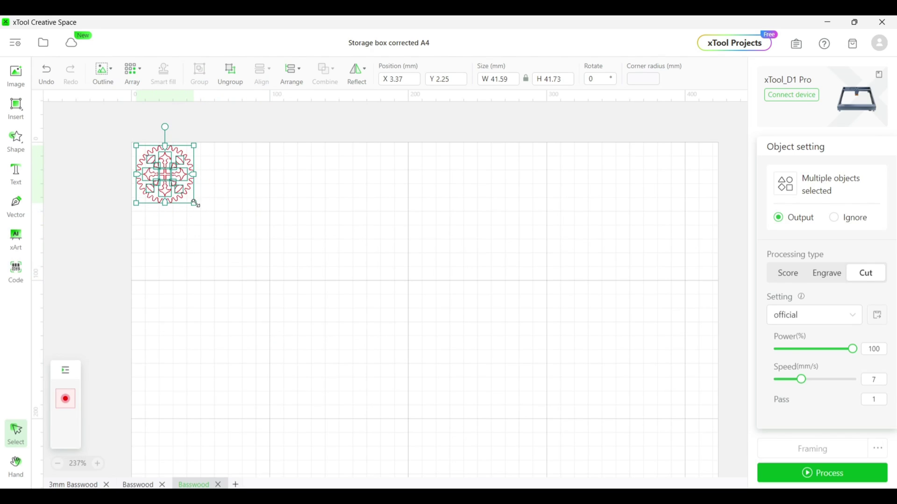
Step: Enlarge the mandala to about 95 mm and place a duplicate right beside it
{"action": "left_click_drag", "start_coordinate": [230, 245], "coordinate": [268, 273]}
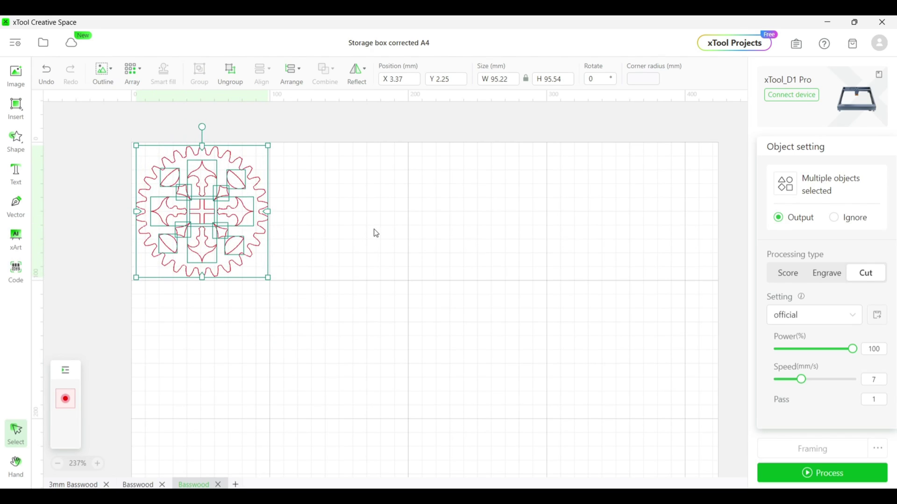
{"action": "key", "text": "ctrl+v"}
{"action": "left_click_drag", "start_coordinate": [236, 227], "coordinate": [368, 225]}
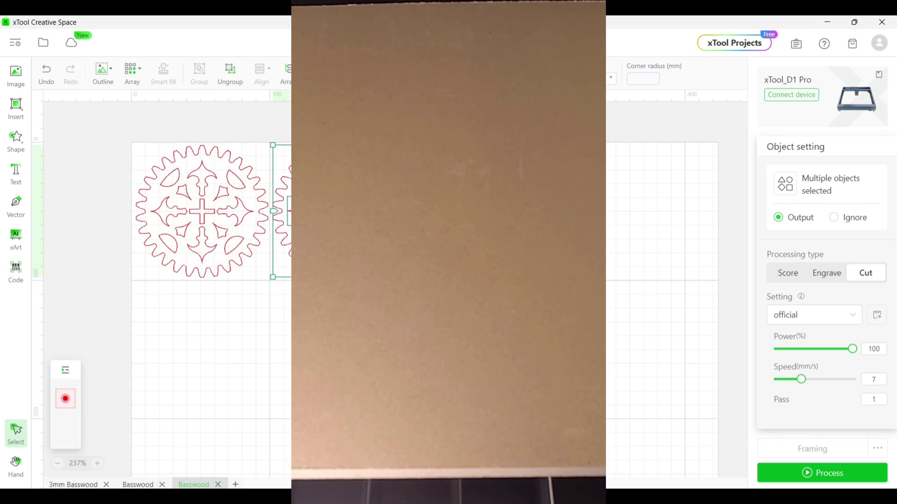